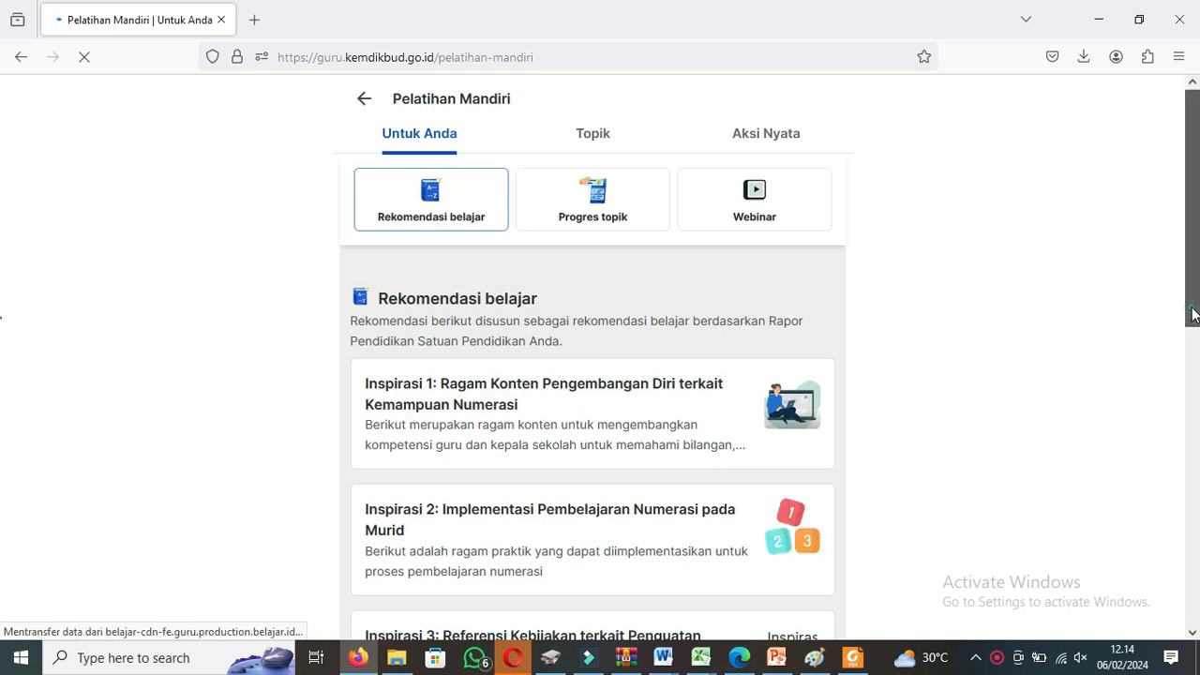
Open the Kurikulum Merdeka topic from the training topic list and go to its Aksi Nyata worksheet task.
drag(1194, 316, 1195, 289)
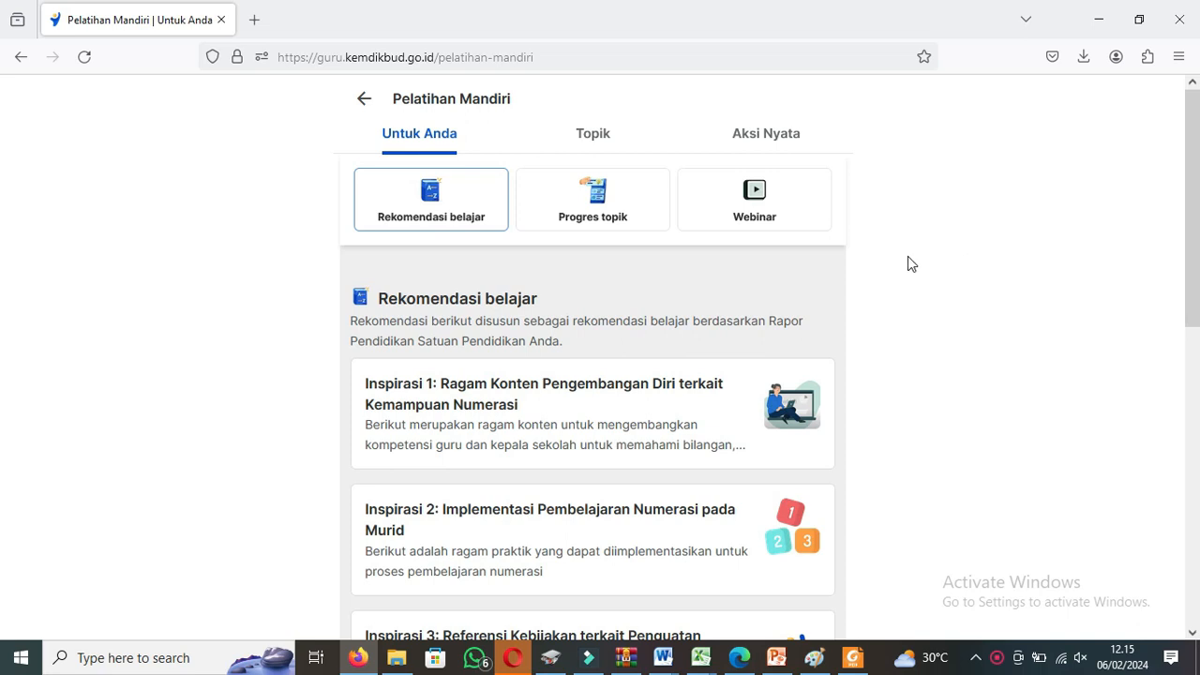
click(594, 137)
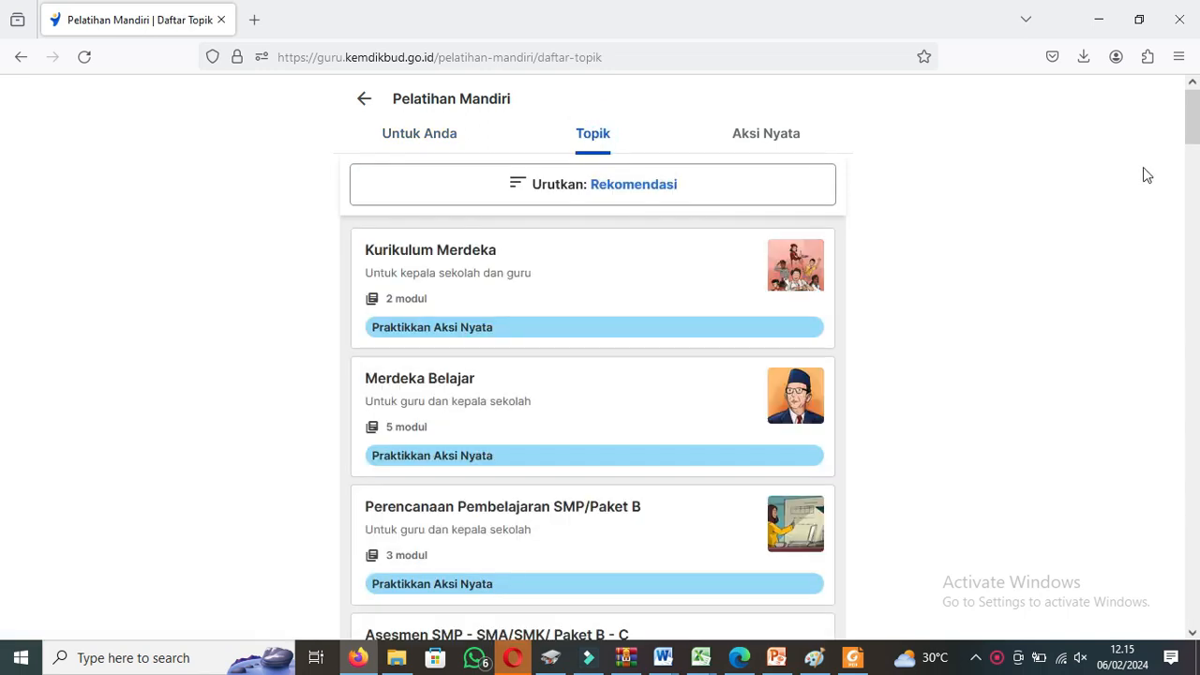
mouse_move(1193, 139)
mouse_down()
mouse_move(1192, 193)
mouse_move(1193, 134)
mouse_up()
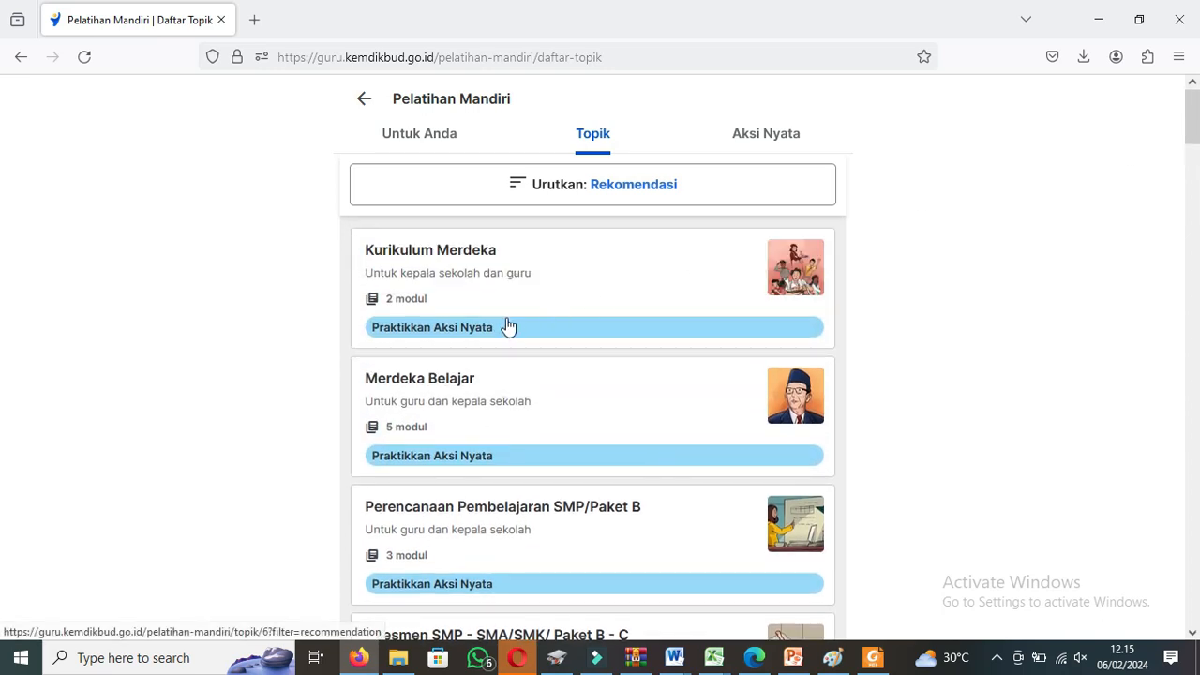
click(478, 328)
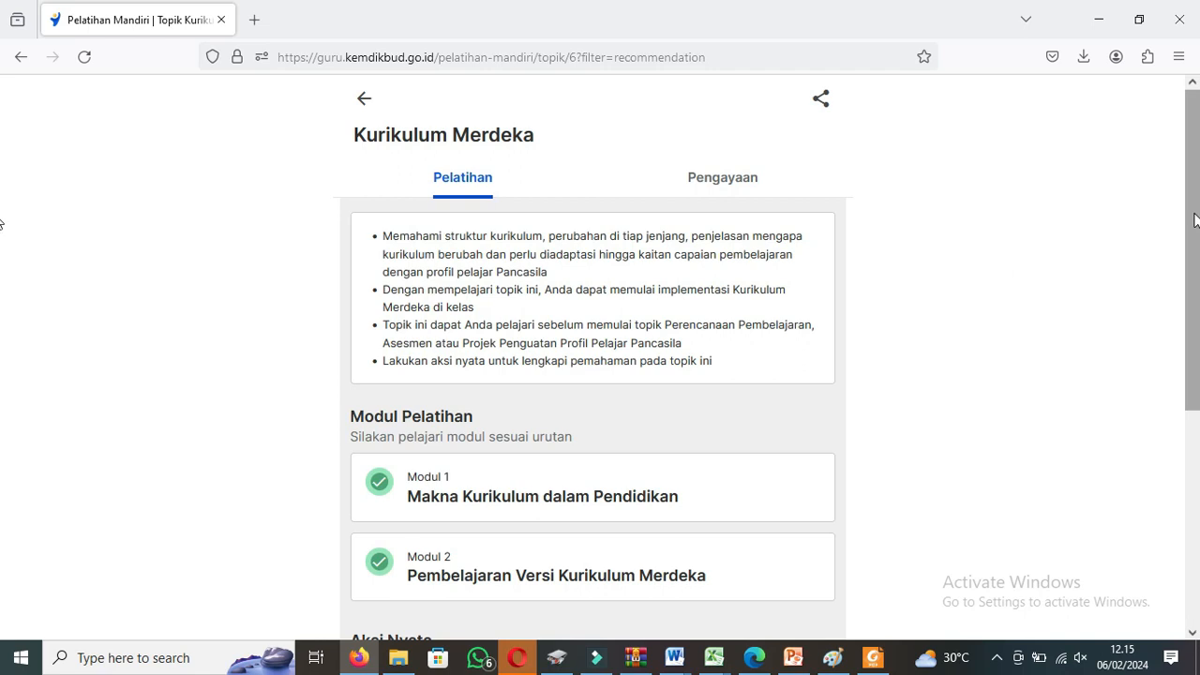
drag(1195, 225, 1187, 452)
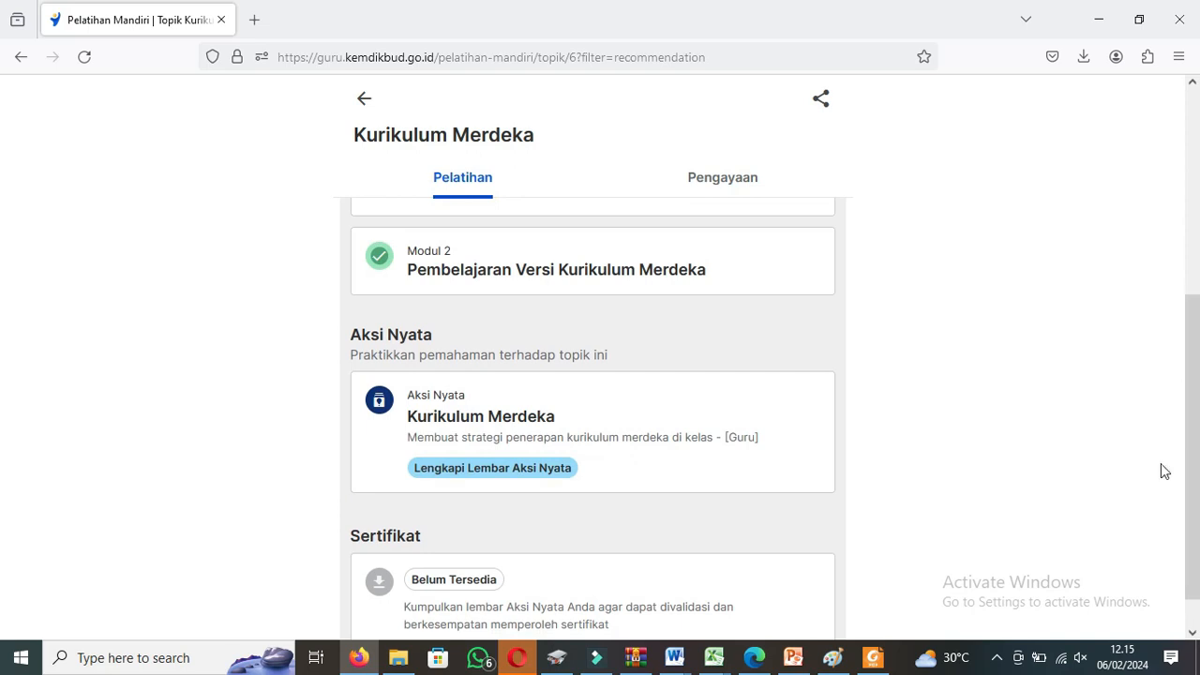
click(476, 469)
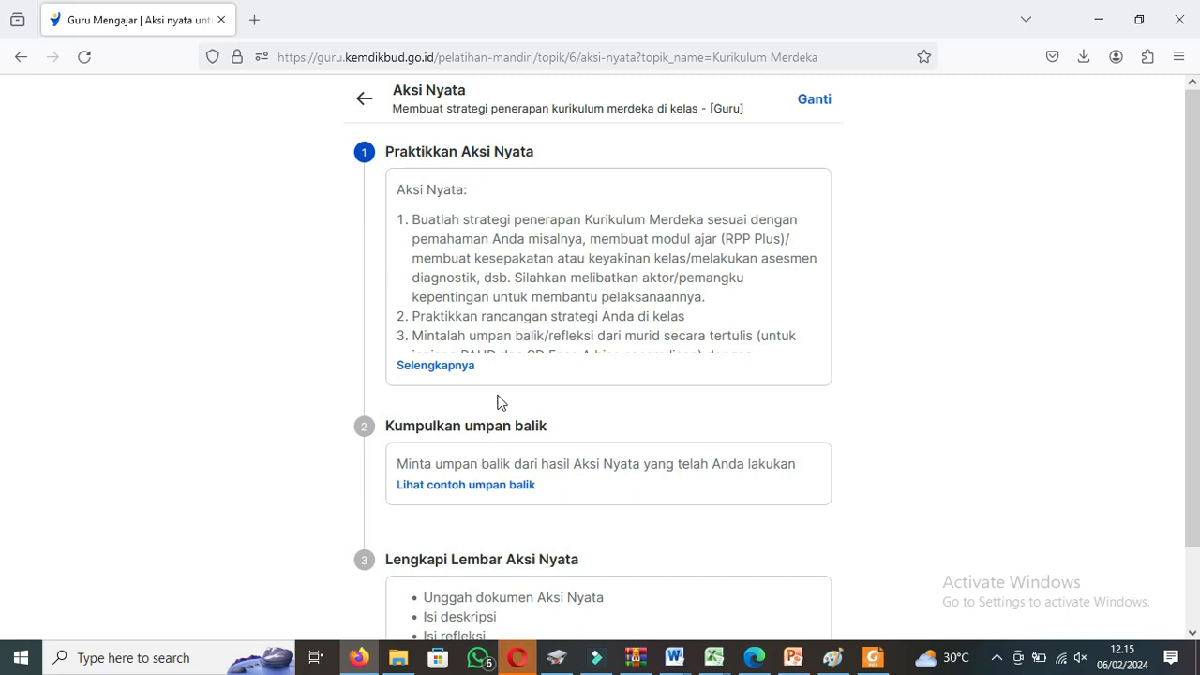
Read the full Aksi Nyata instructions and keep "Membuat strategi penerapan kurikulum merdeka di kelas - [Guru]" as the chosen task.
click(447, 372)
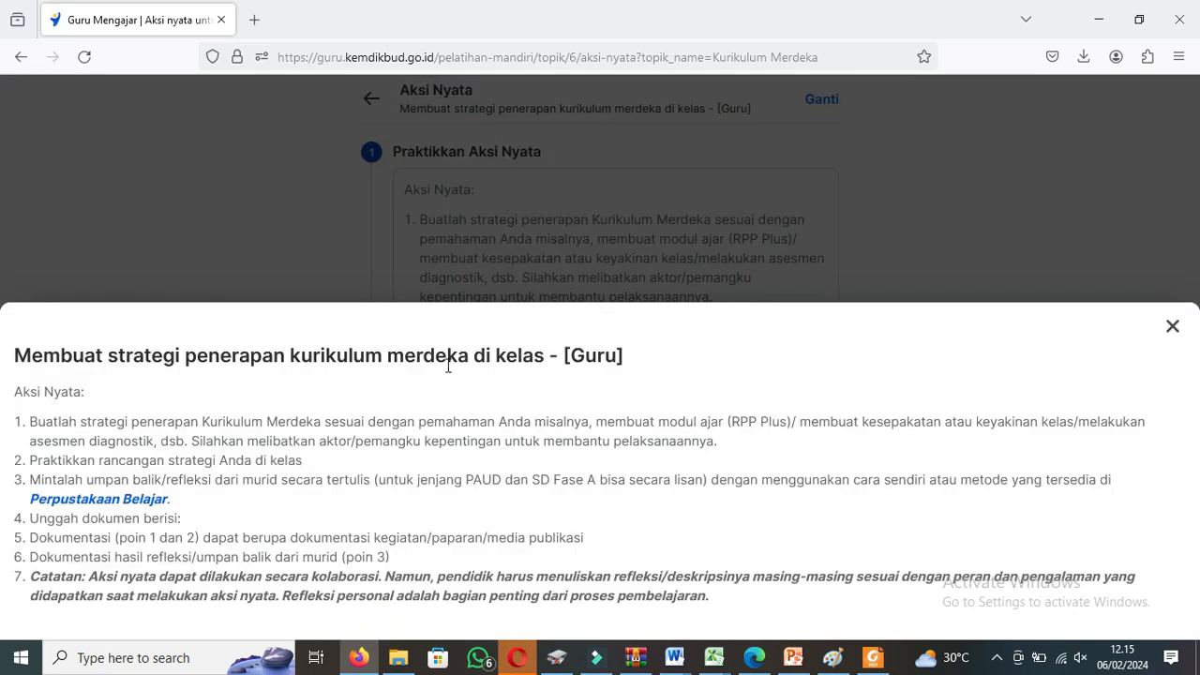
click(1173, 328)
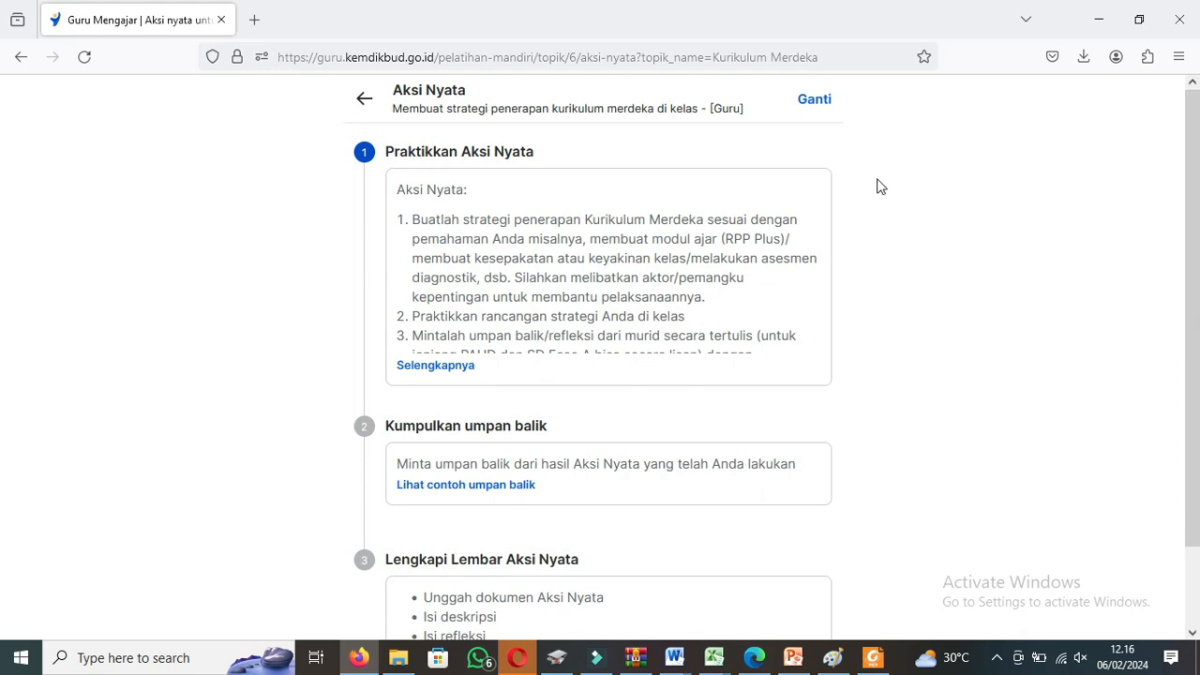
click(808, 99)
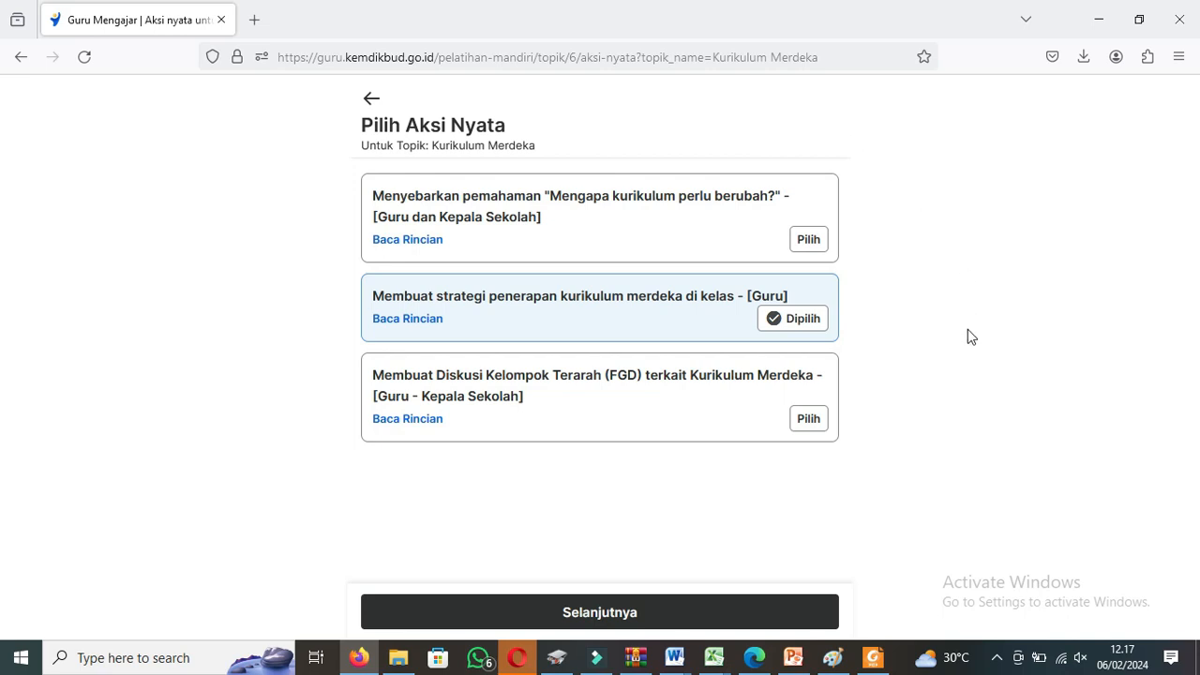
click(699, 309)
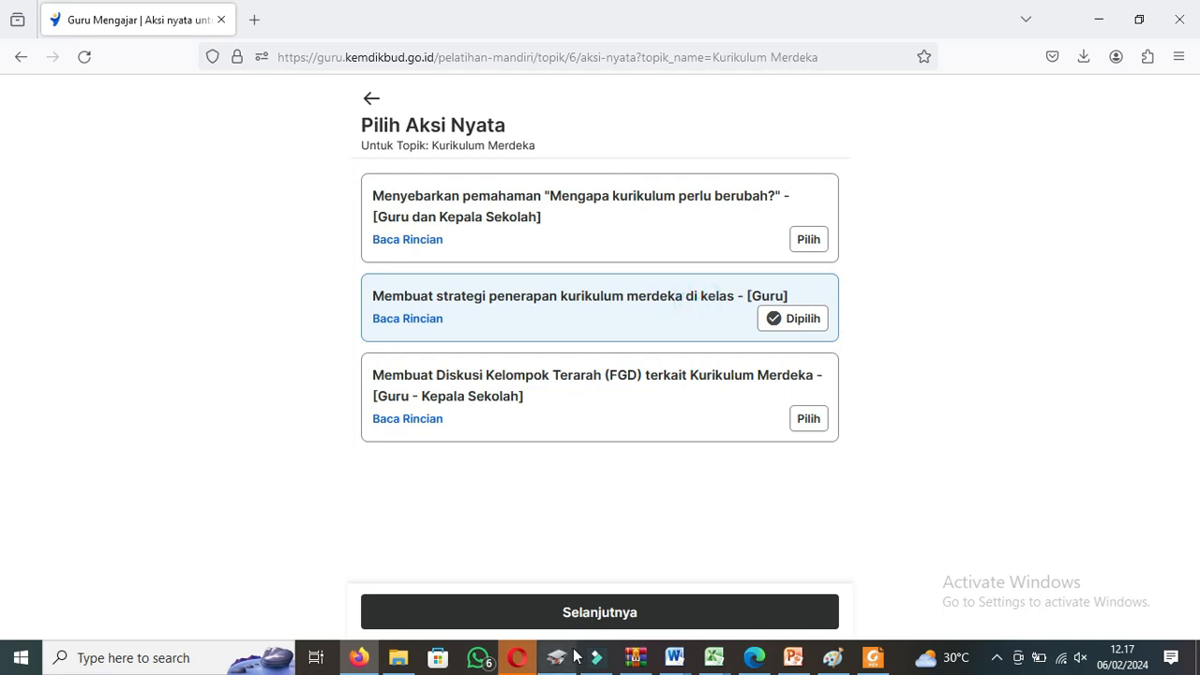
click(608, 613)
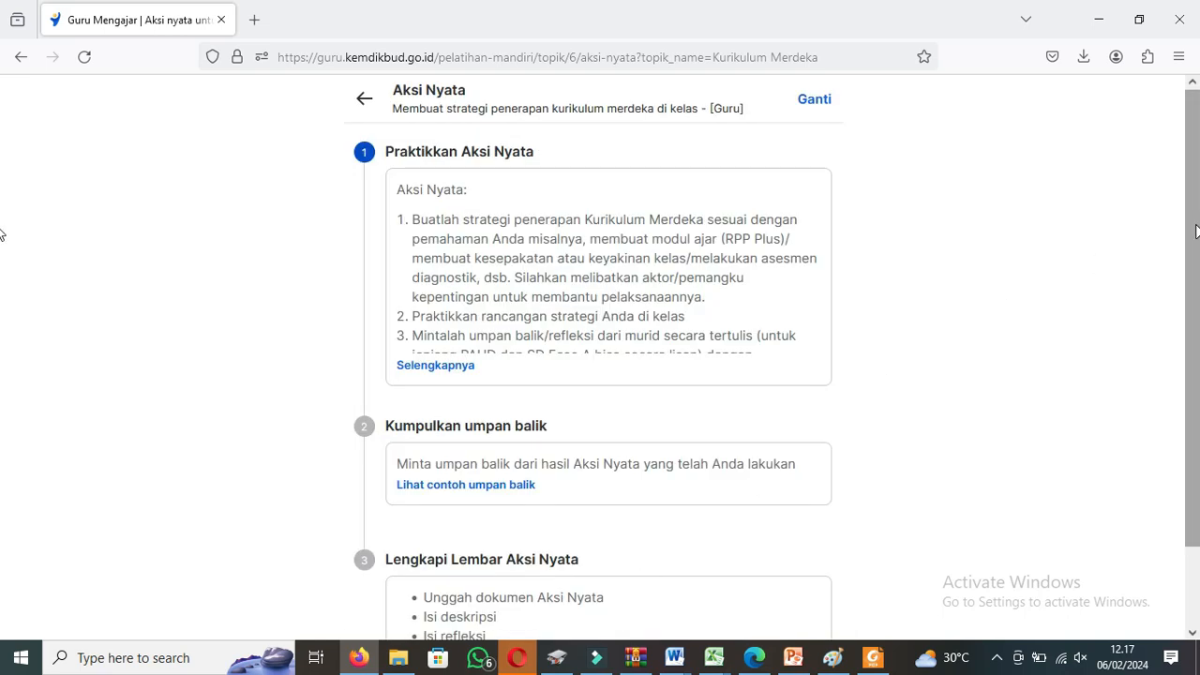
Start completing the Aksi Nyata sheet, confirming all three readiness checks: action done, PDF document made, feedback report included.
drag(1195, 232, 1186, 316)
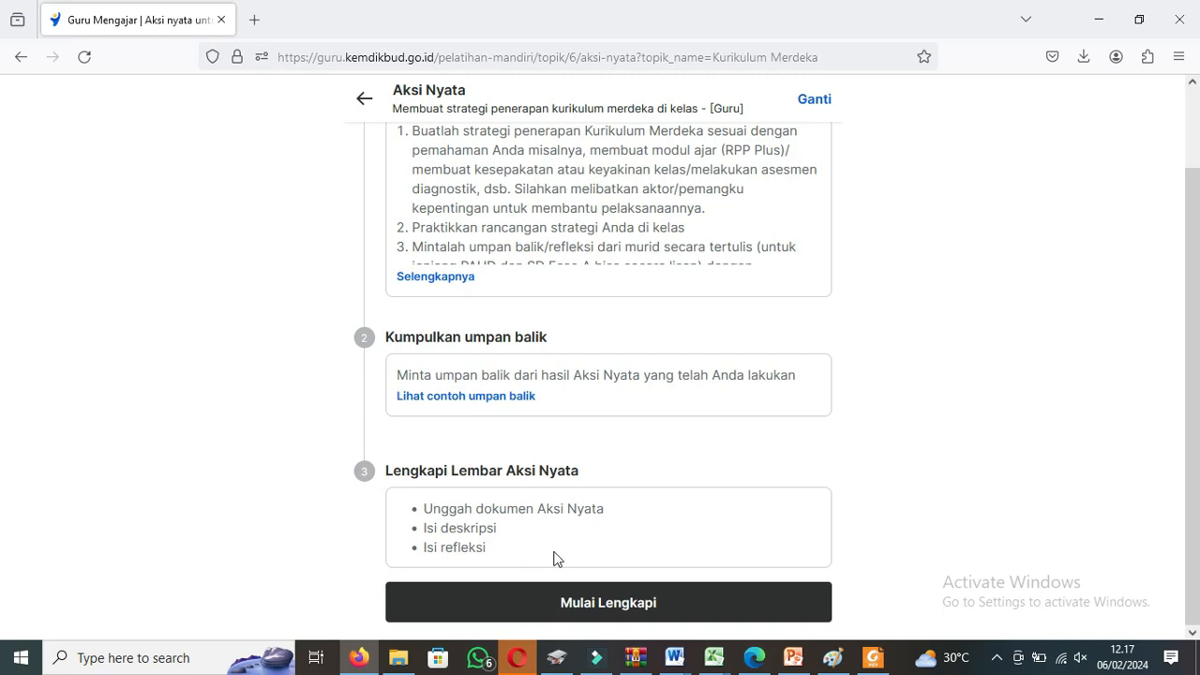
click(591, 601)
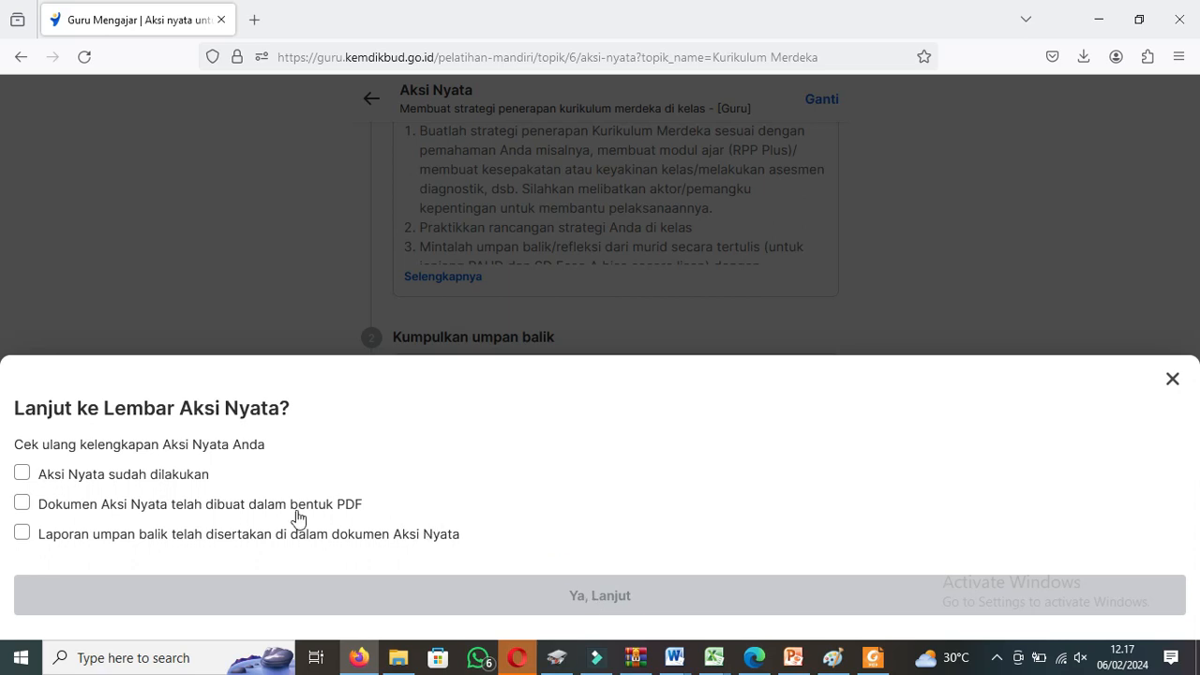
click(22, 478)
click(22, 506)
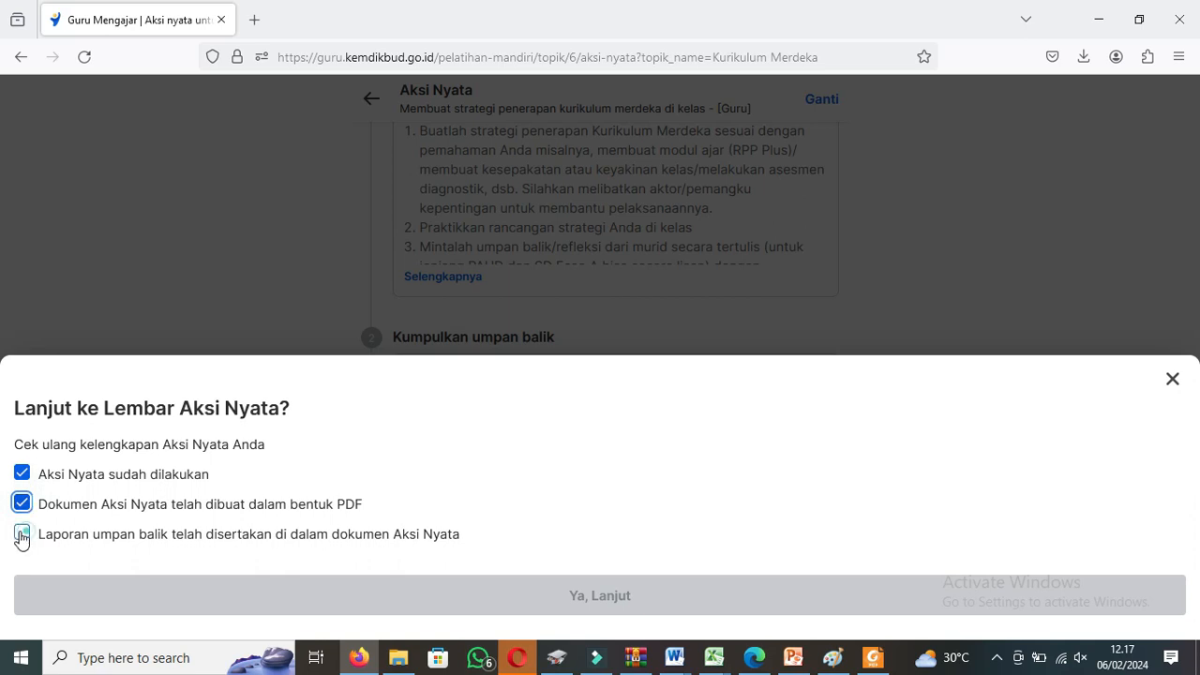
click(22, 534)
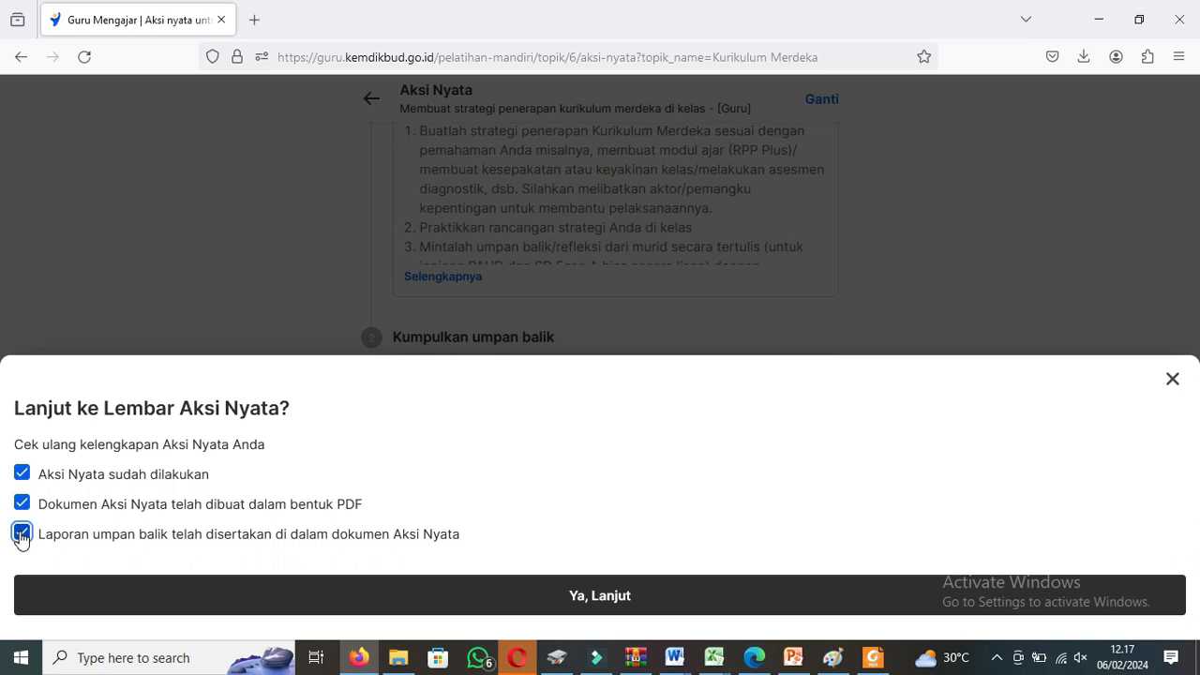
click(553, 598)
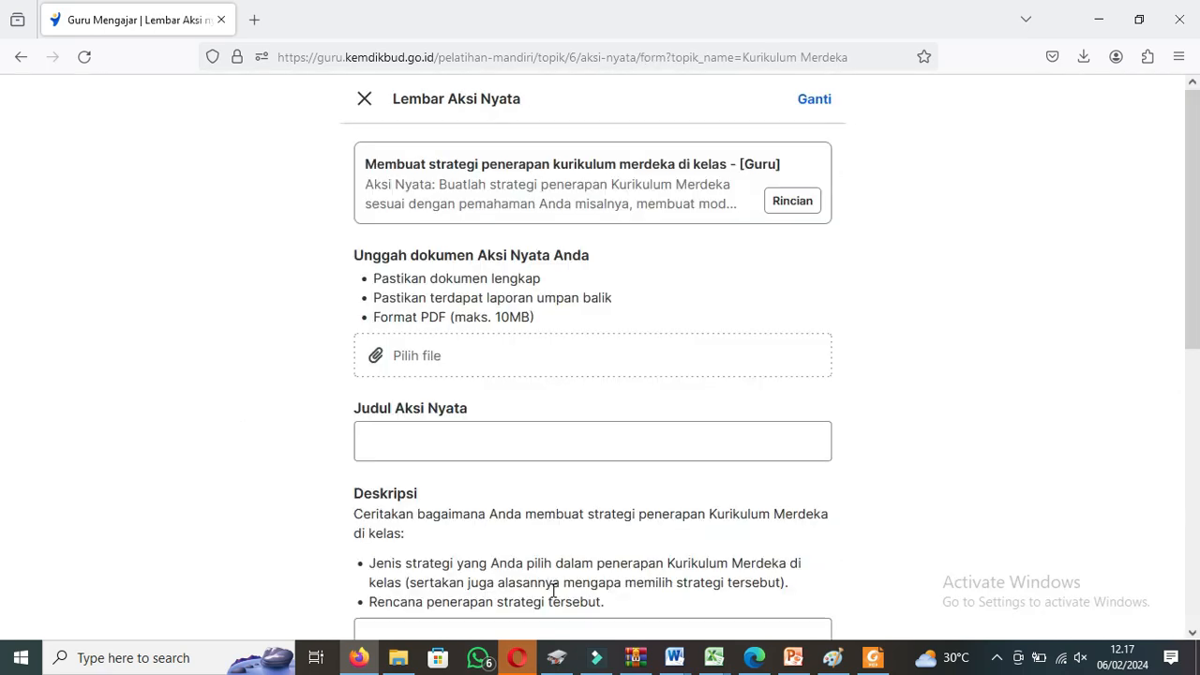
Upload the PDF file AKSI NYATA 1 from the SUPIANI folder as the Aksi Nyata document.
click(404, 340)
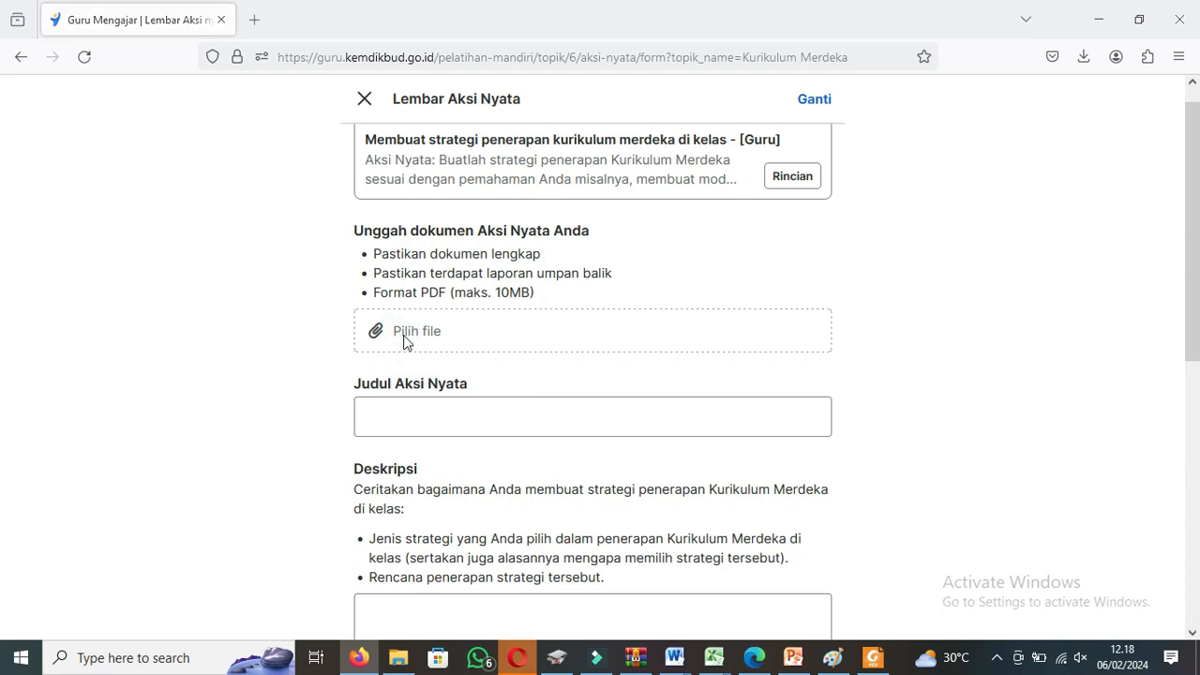
click(402, 335)
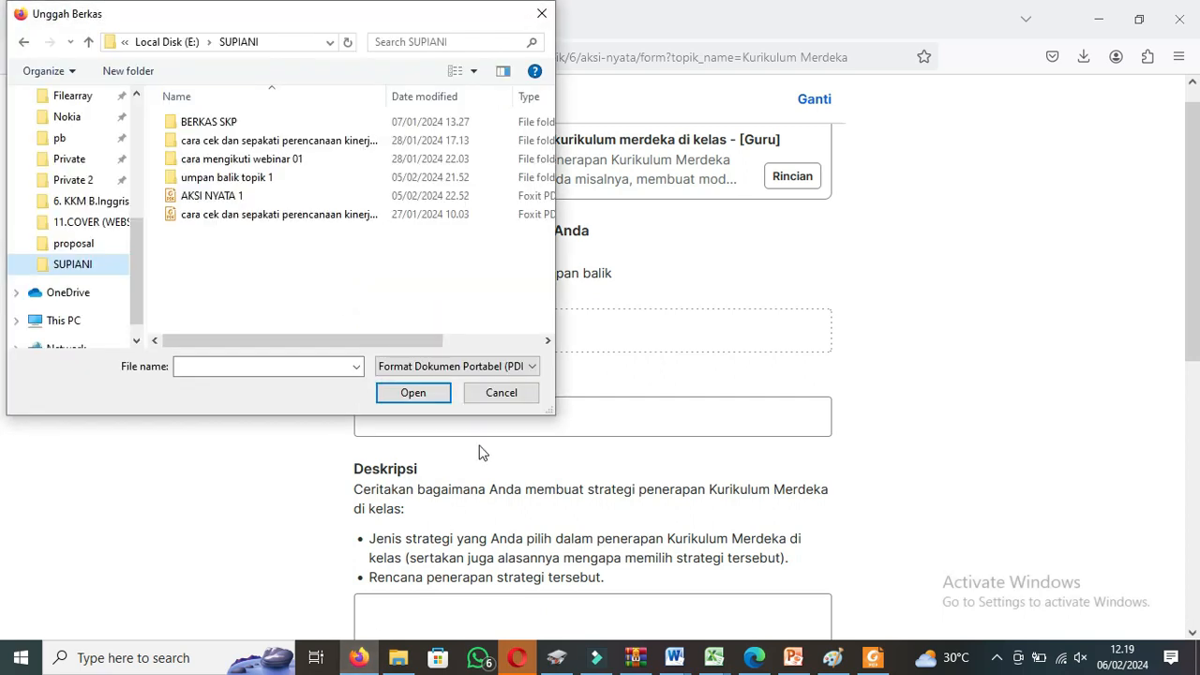
click(234, 198)
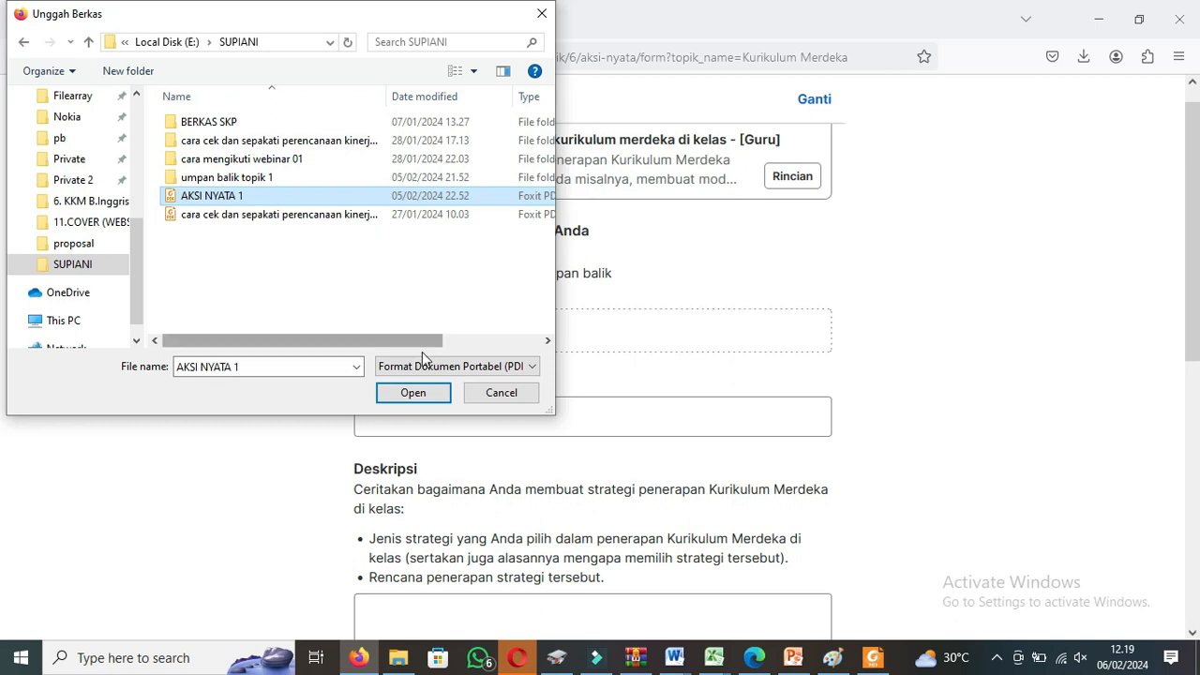
click(413, 394)
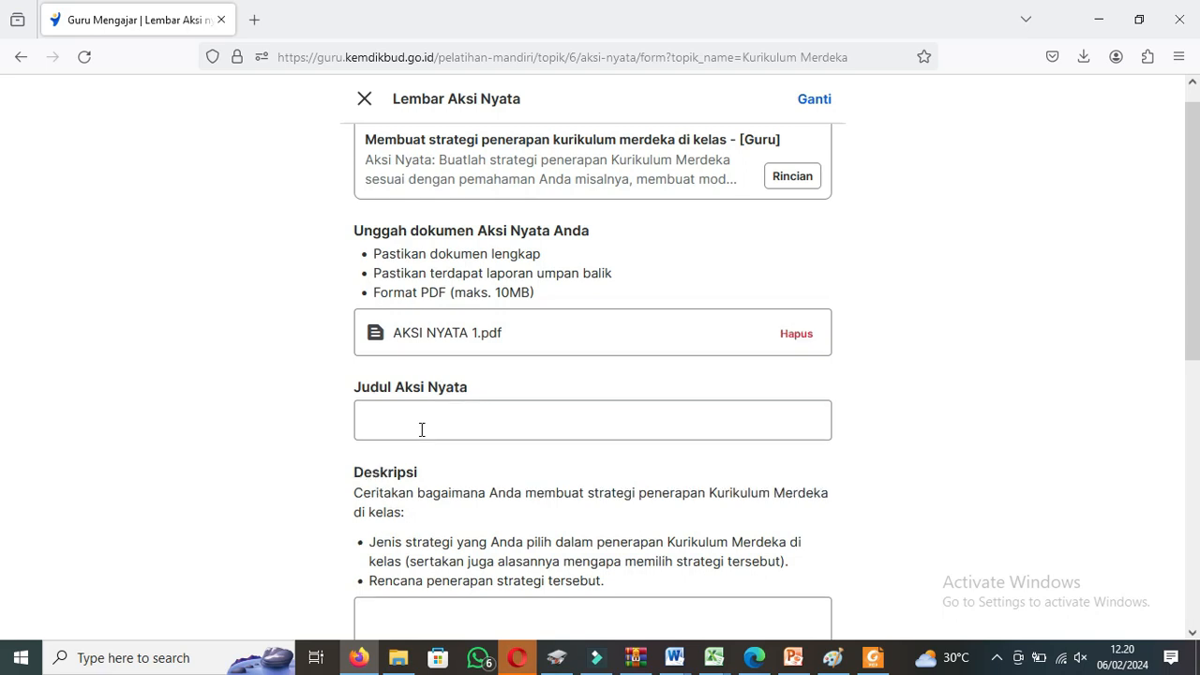
Enter "Membuat Kesepakatan Kelas VIII" as the Aksi Nyata title.
click(422, 430)
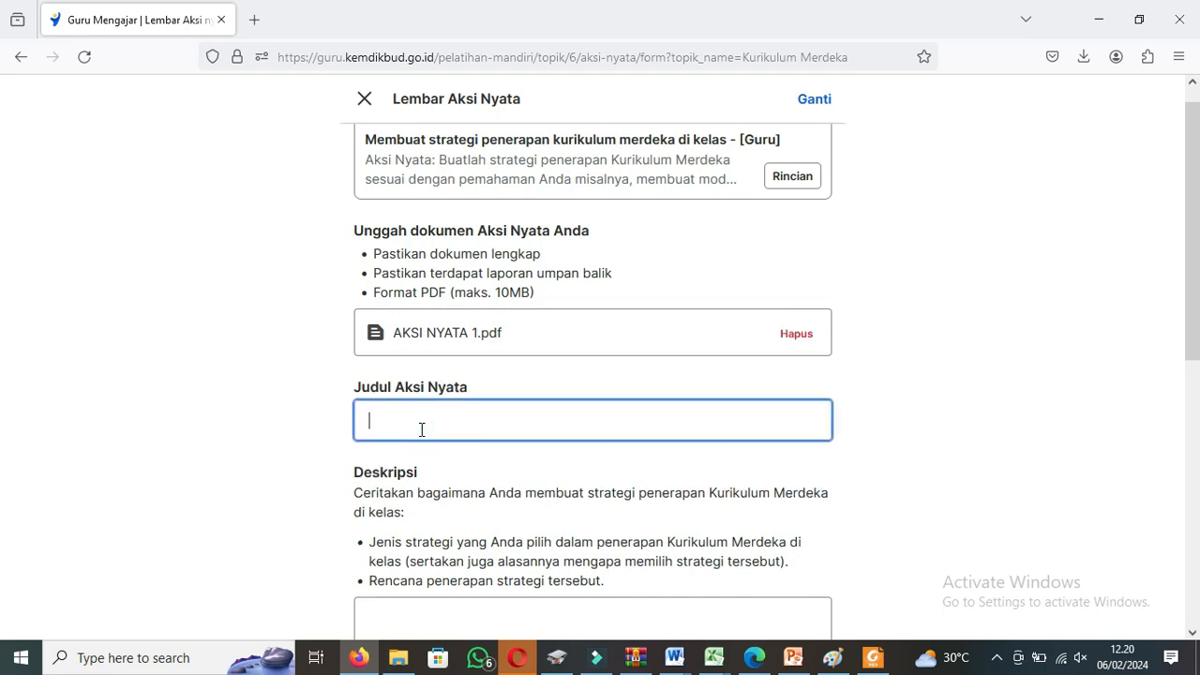
text(Membuat Kesepakatan Kelas)
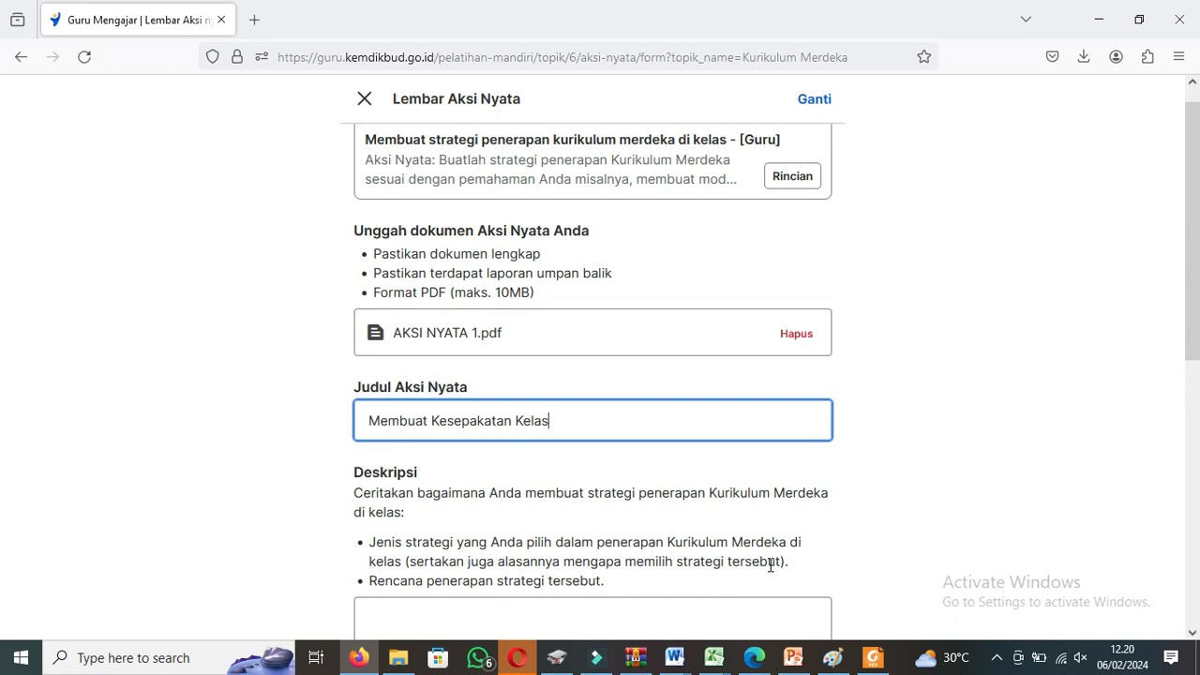
text(V)
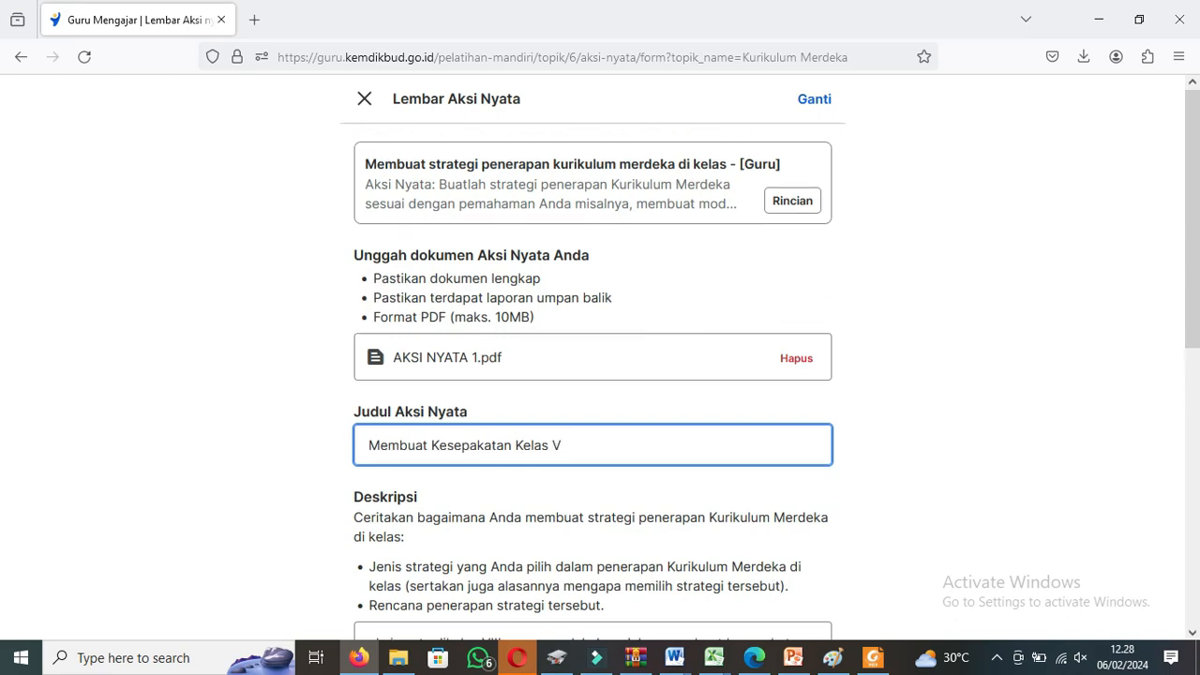
text(III)
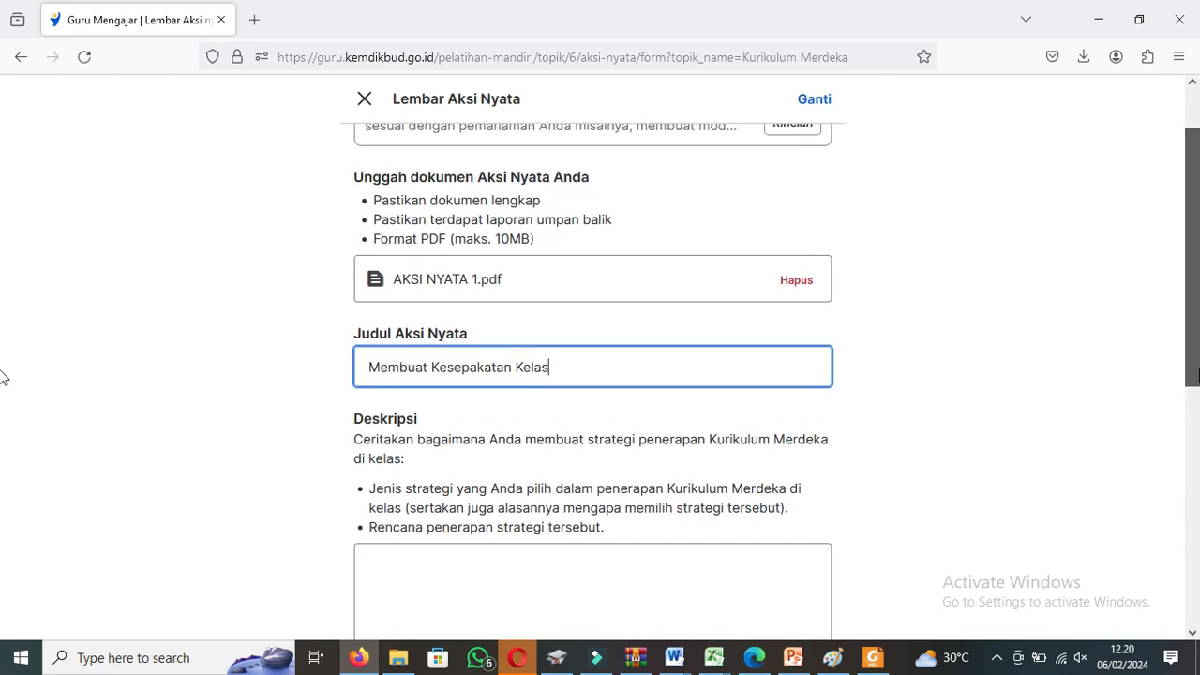
Paste the prepared numbered reflection text into the Refleksi field and check its content.
drag(1196, 375, 1194, 499)
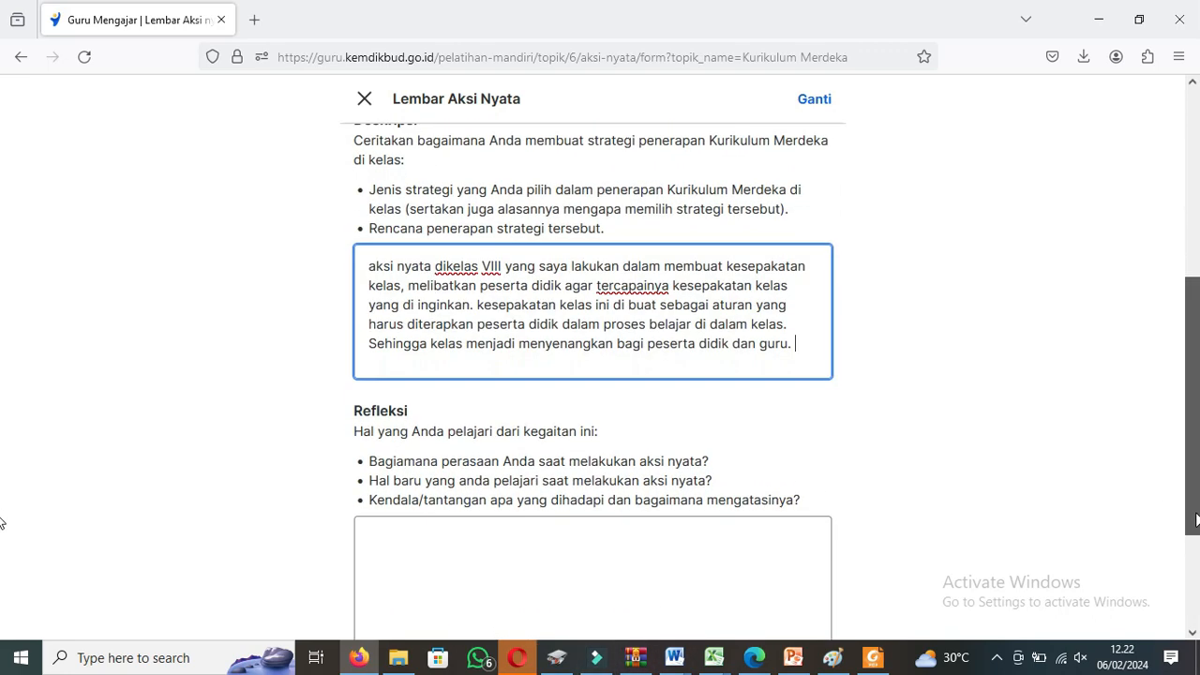
drag(1195, 485, 1195, 560)
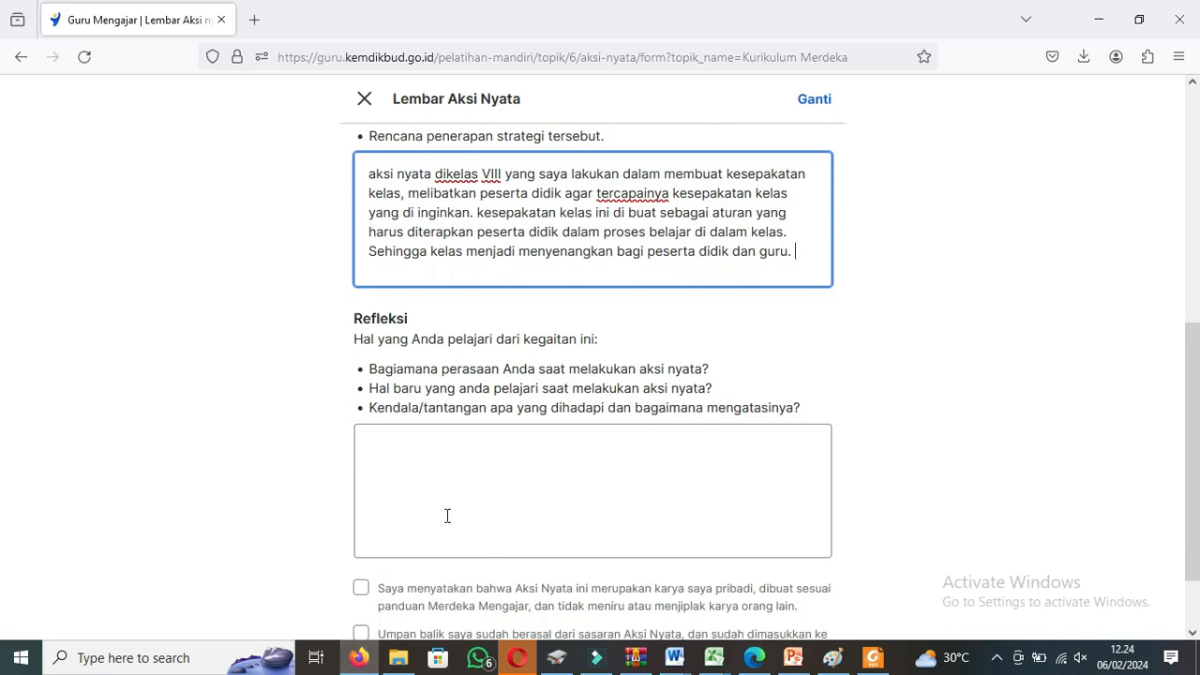
click(424, 440)
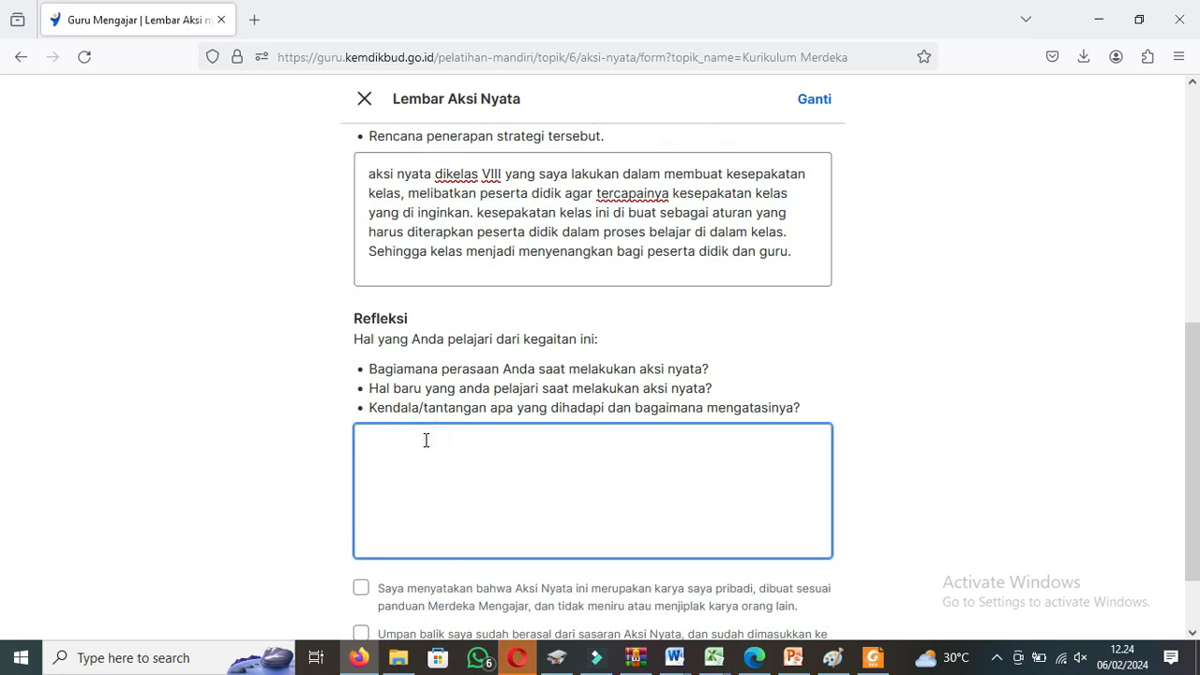
key(ctrl+v)
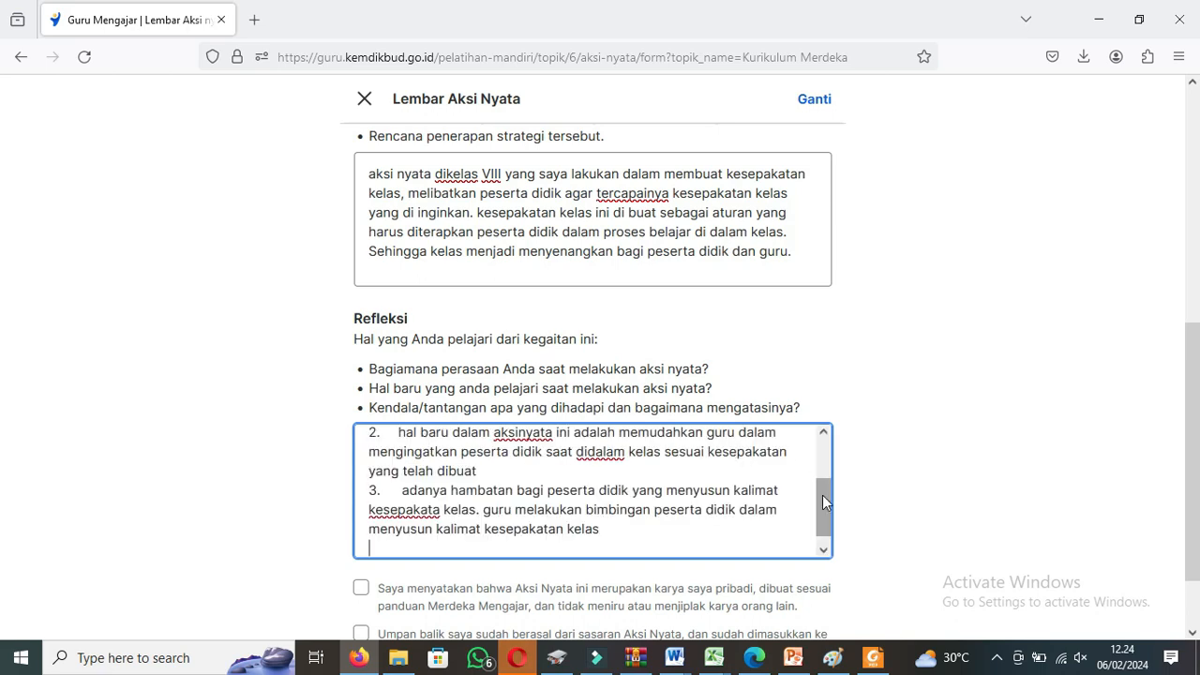
mouse_move(822, 495)
mouse_down()
mouse_move(820, 458)
mouse_move(825, 495)
mouse_up()
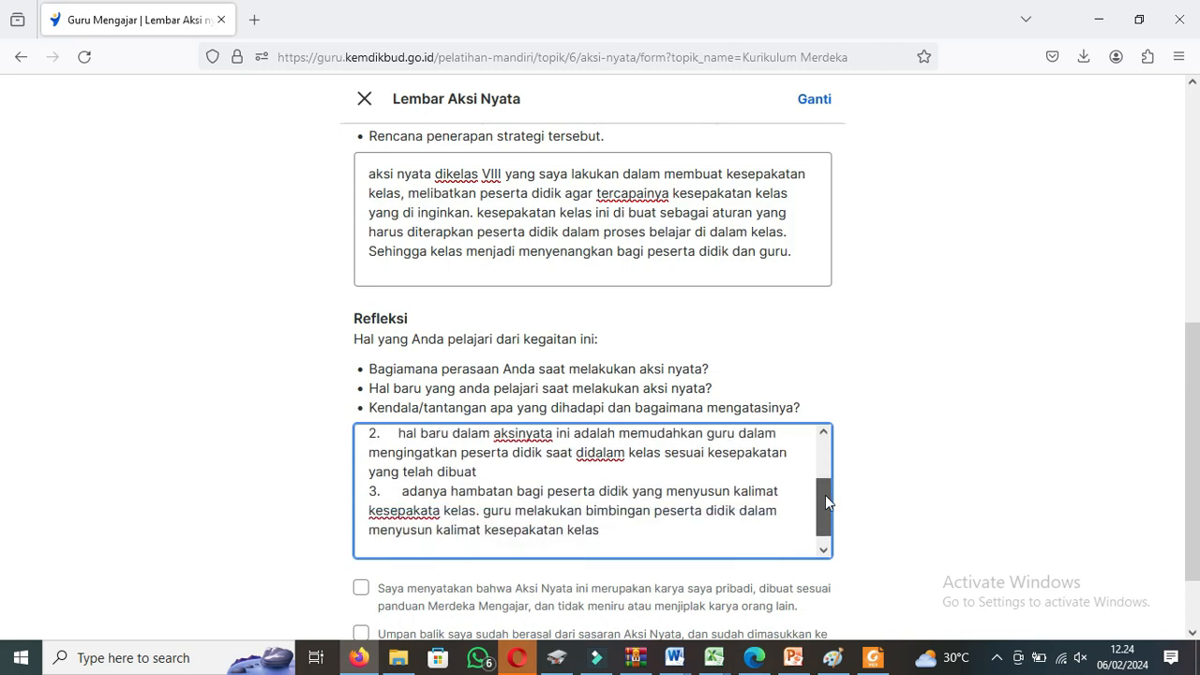
click(1058, 445)
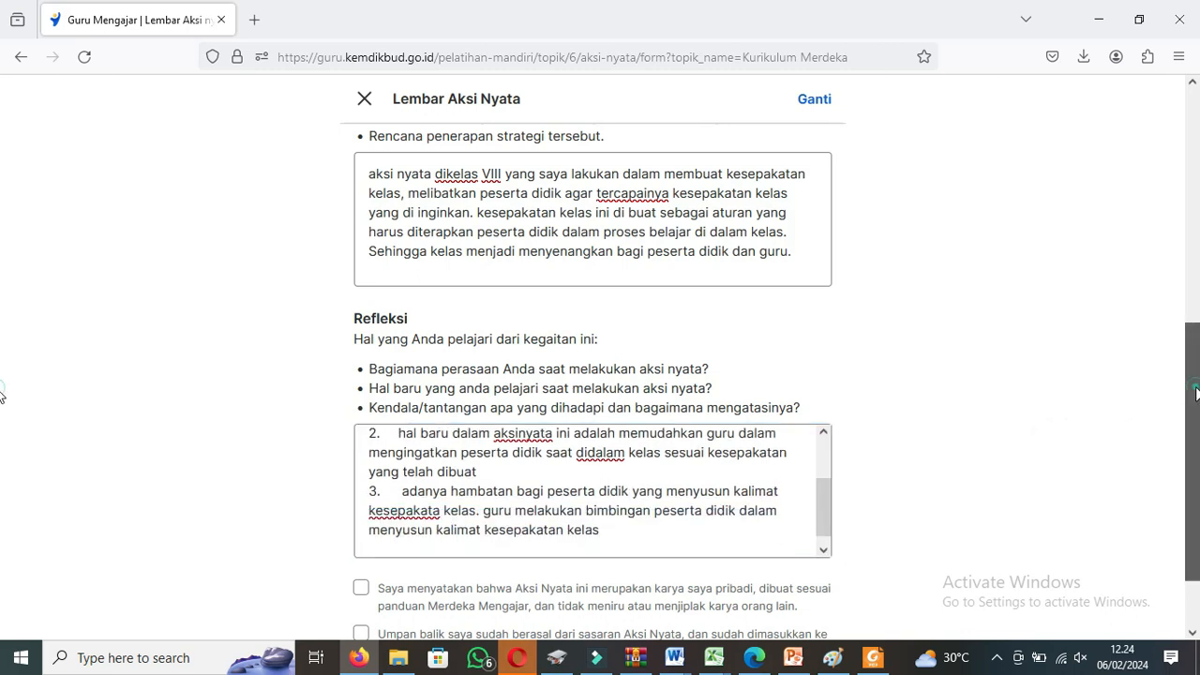
Accept both declarations, on the work being original and on the feedback being included in the document.
drag(1196, 394, 1196, 400)
scroll(1194, 400, down, 1)
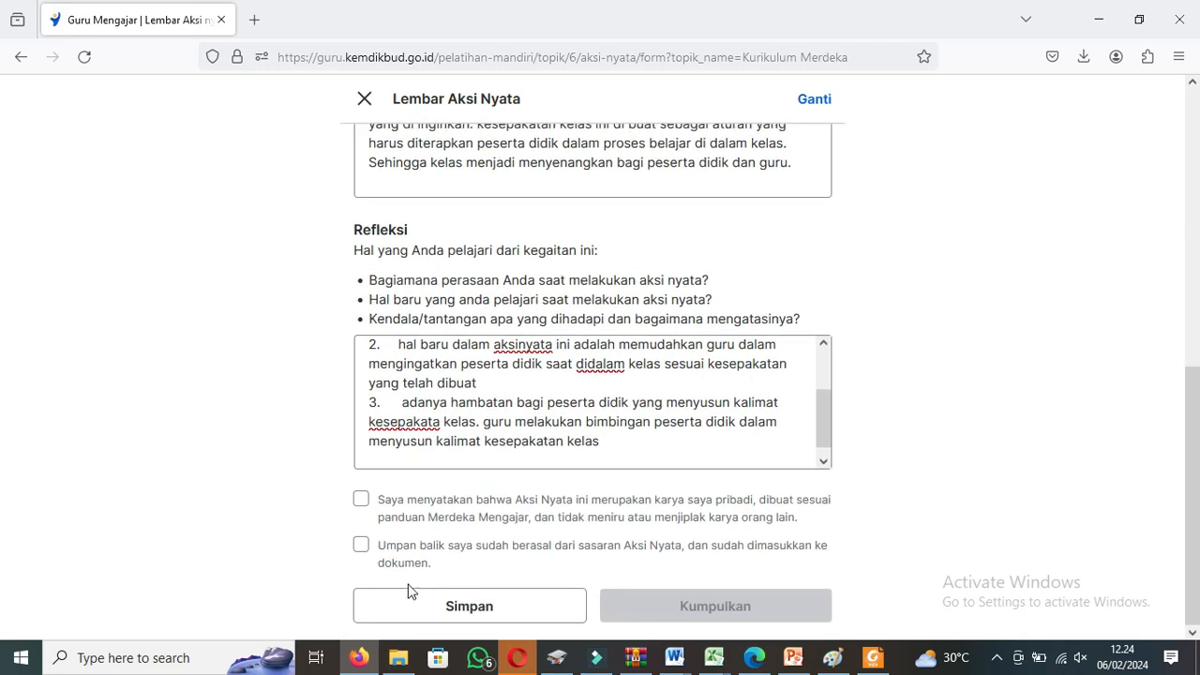
click(361, 501)
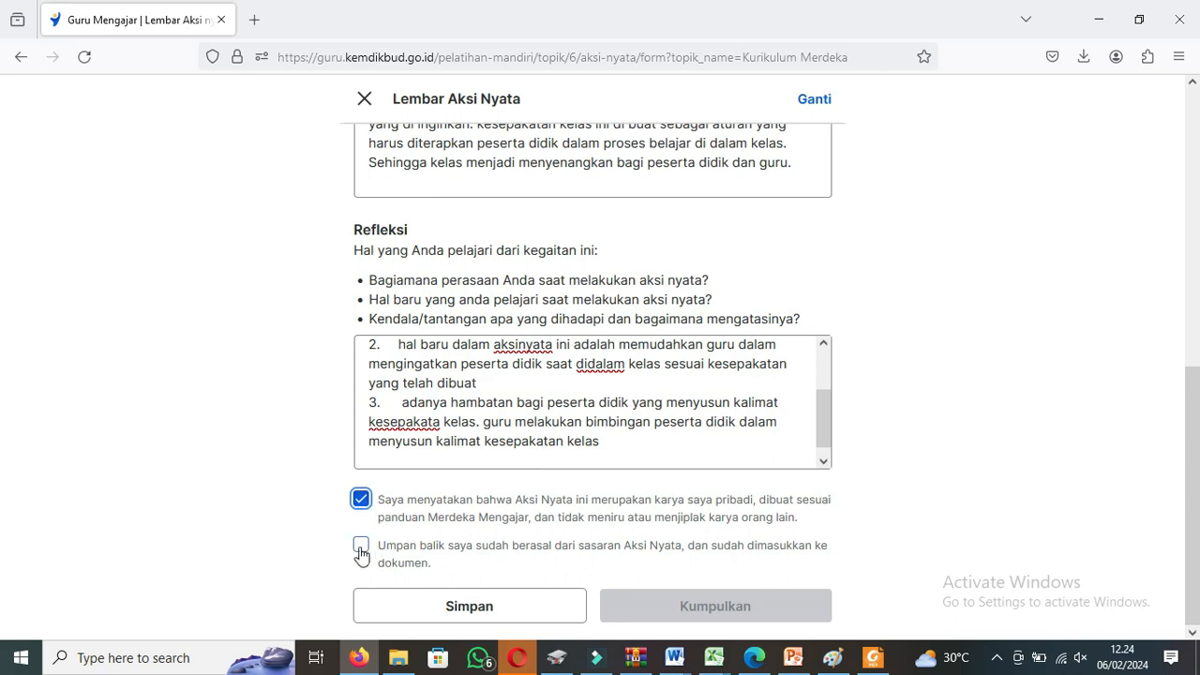
click(361, 547)
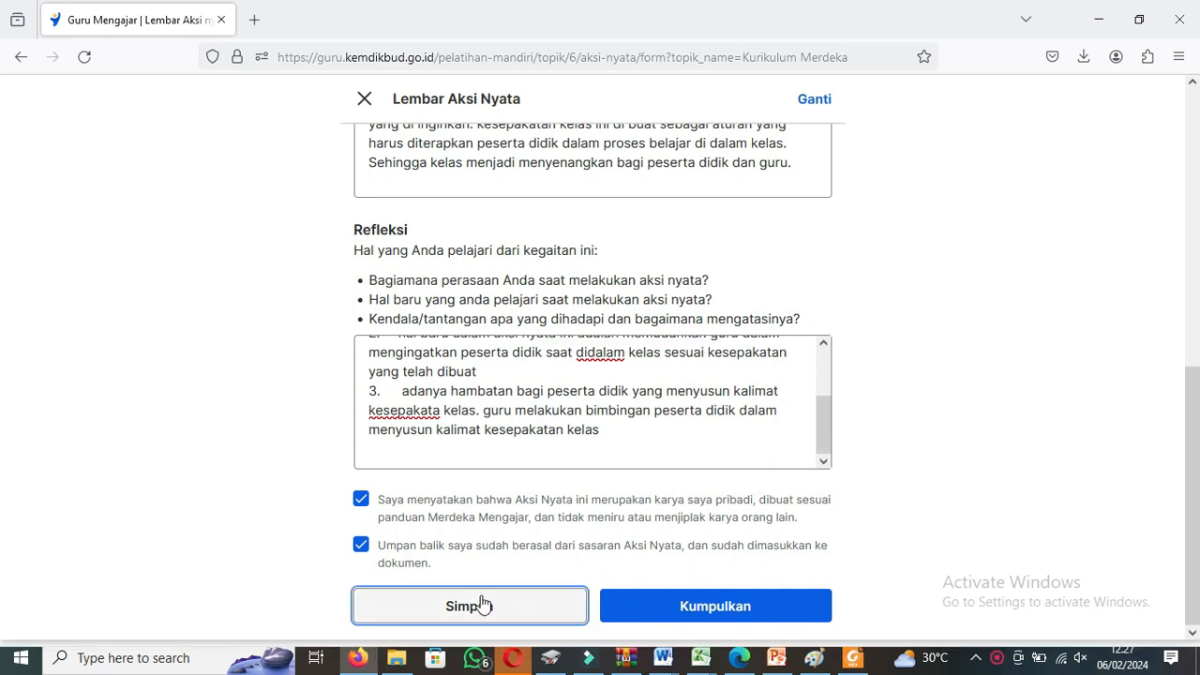
Save the sheet, correct "kesepakata" to "kesepakatan" in point 3 of the reflection, and save again.
click(474, 609)
click(476, 609)
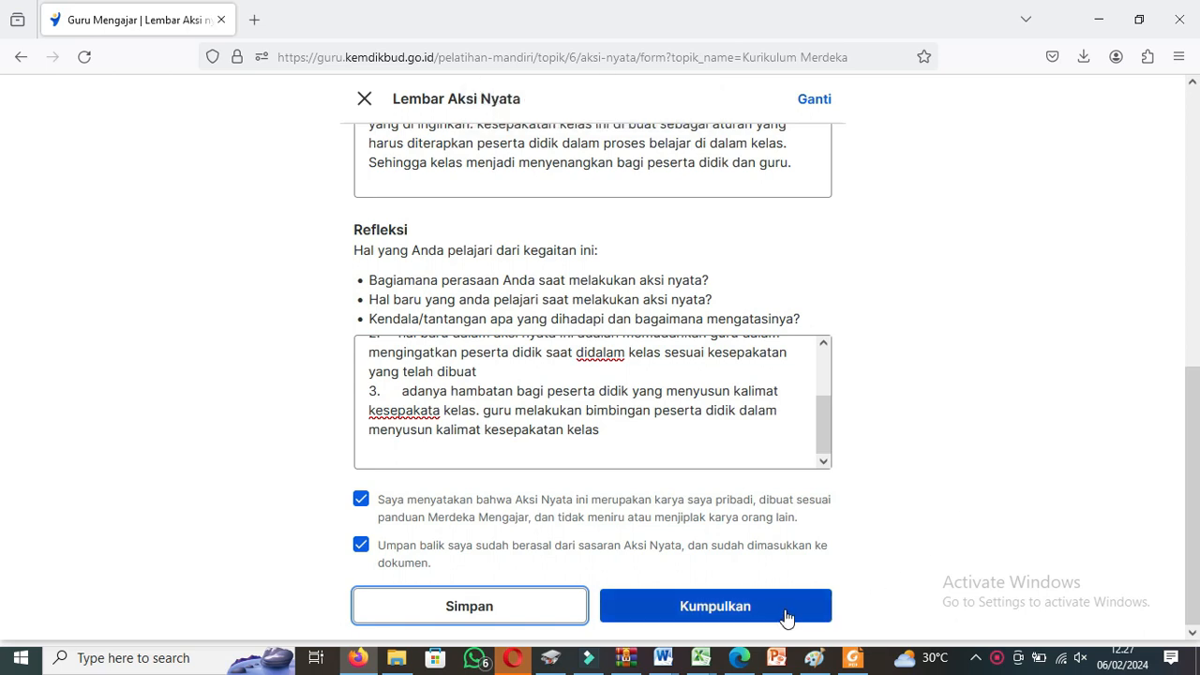
click(437, 412)
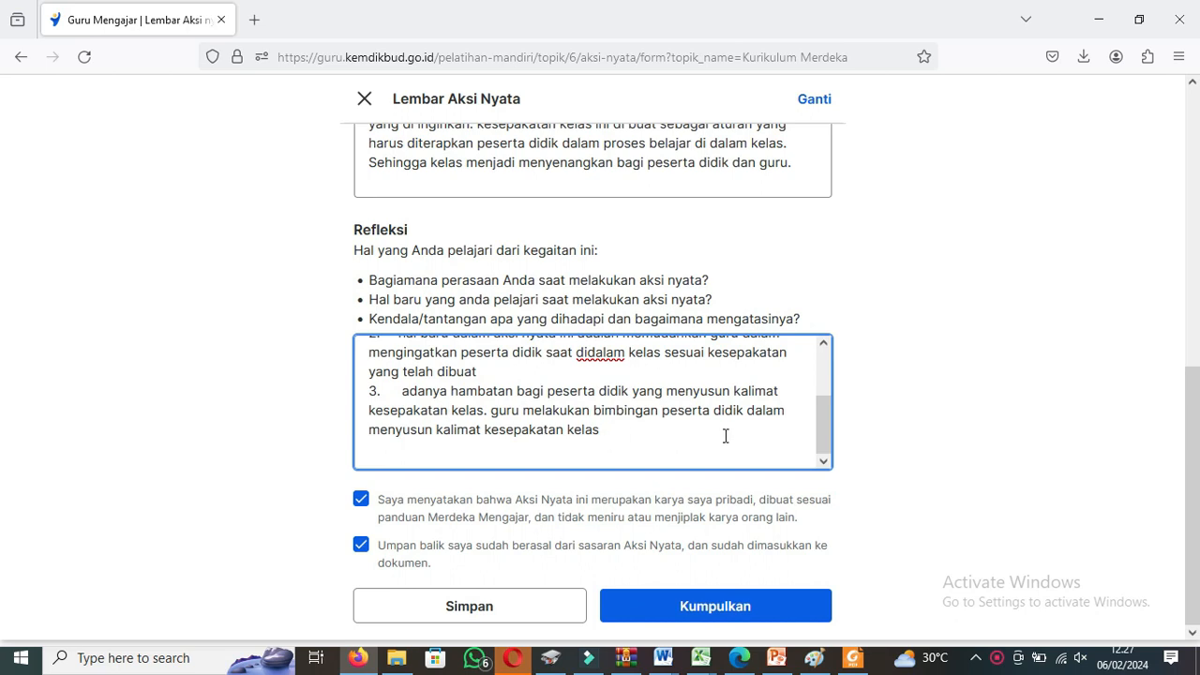
click(492, 603)
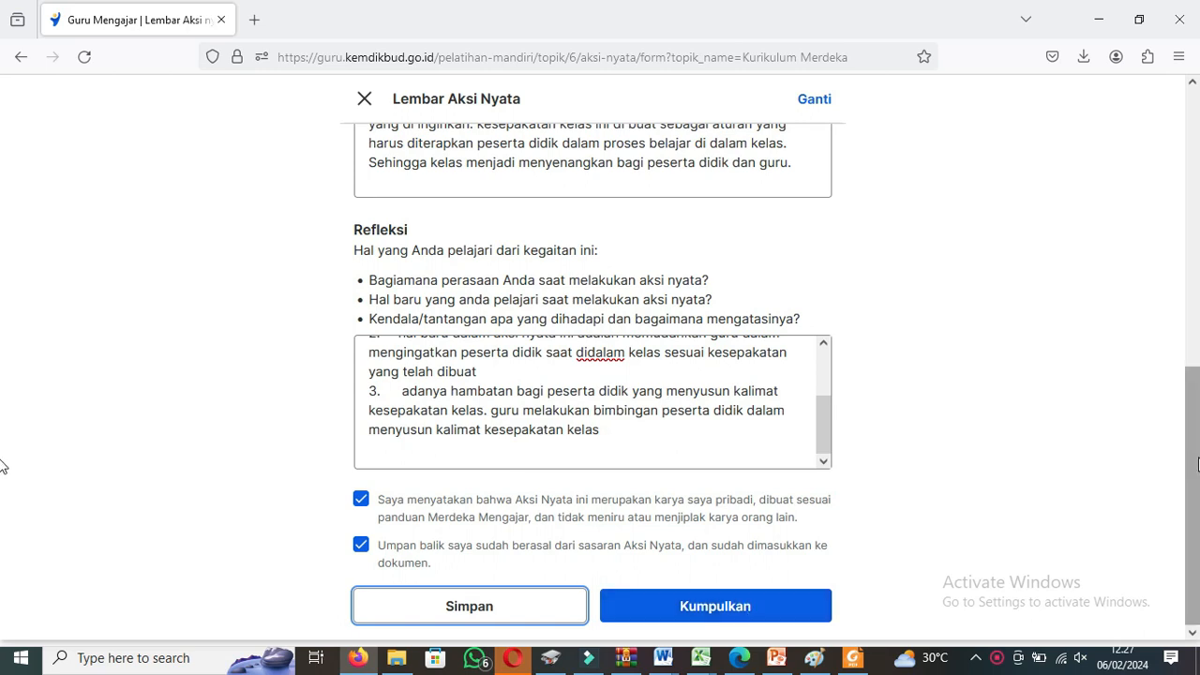
Look over the completed Aksi Nyata sheet, submit it and confirm the submission.
drag(1197, 466, 1197, 293)
scroll(3, 393, down, 6)
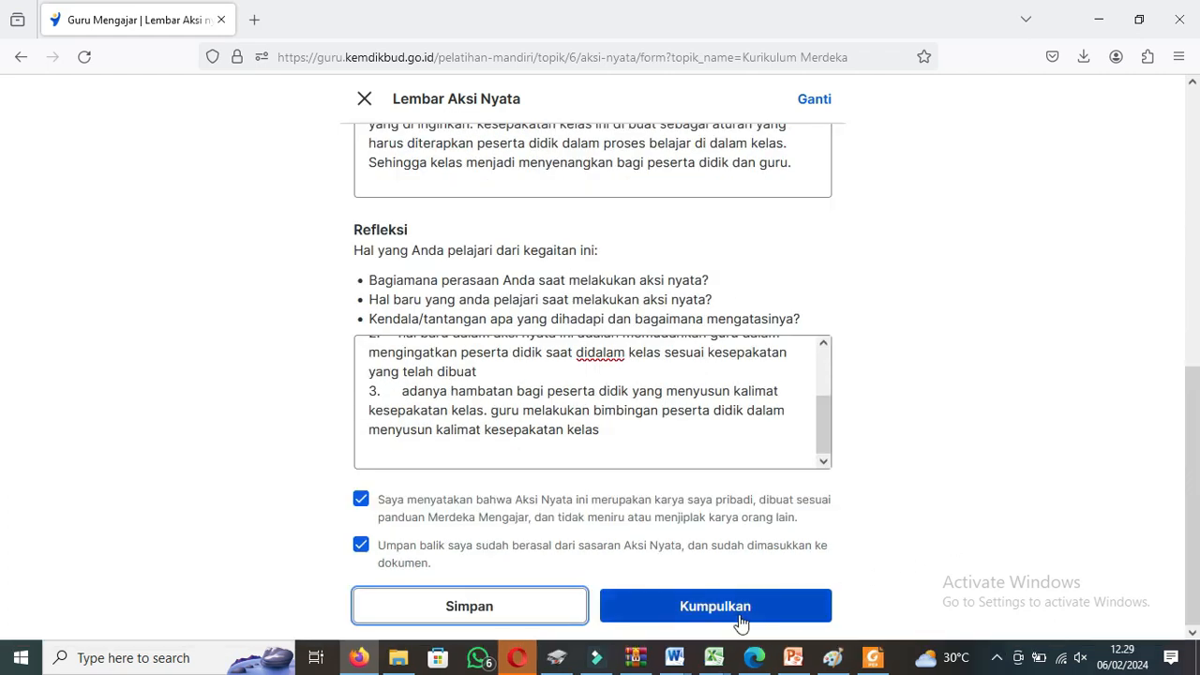
click(737, 625)
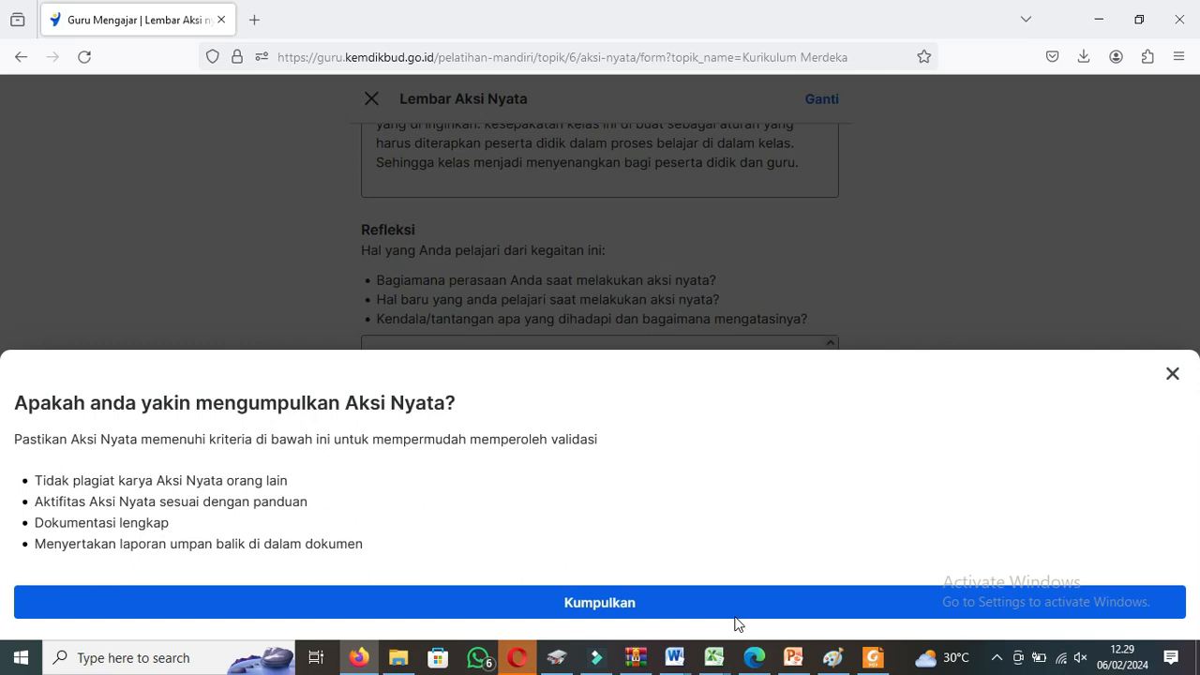
click(647, 603)
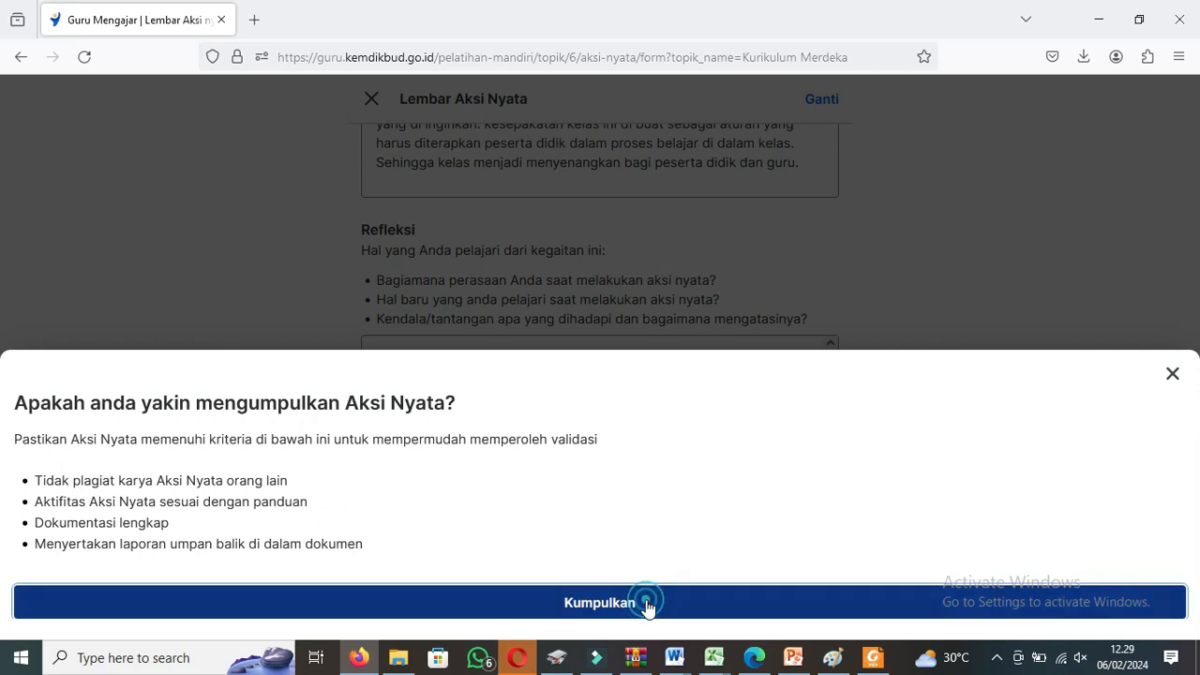